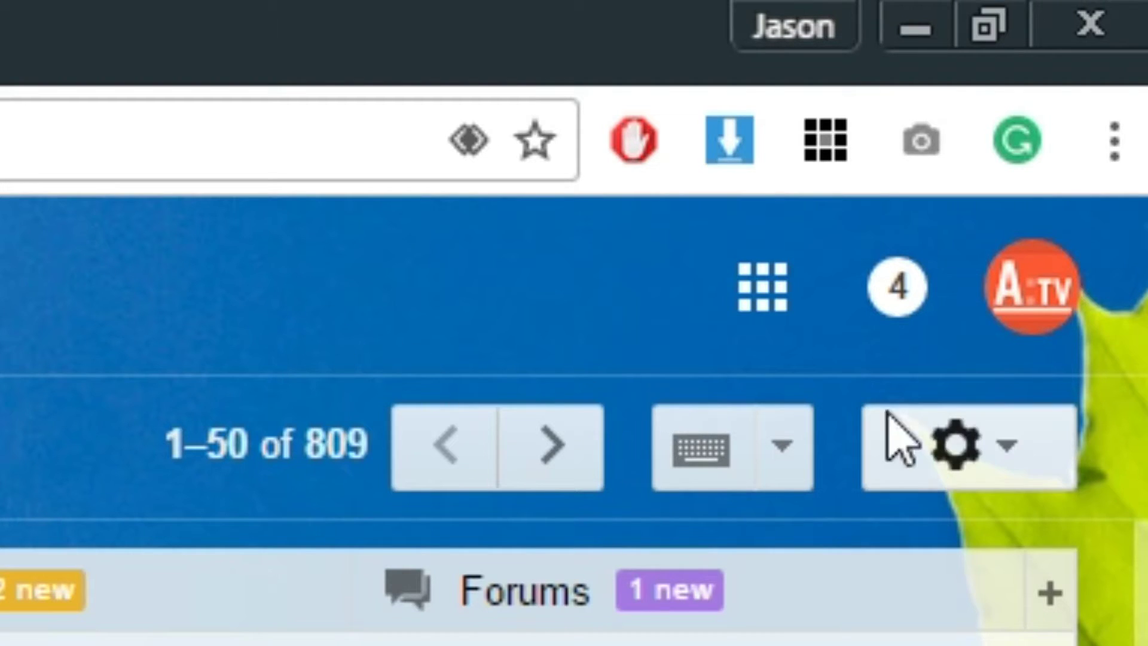
Open Gmail's Settings and show the experimental Labs features list.
{"action": "left_click", "coordinate": [893, 418]}
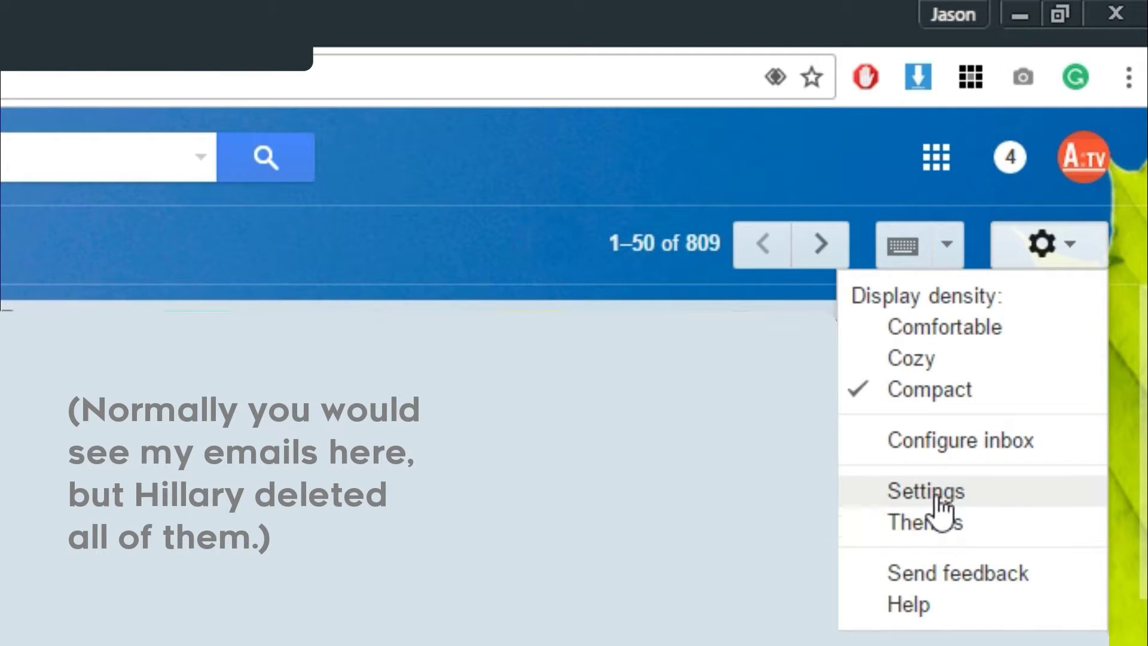
{"action": "left_click", "coordinate": [936, 499]}
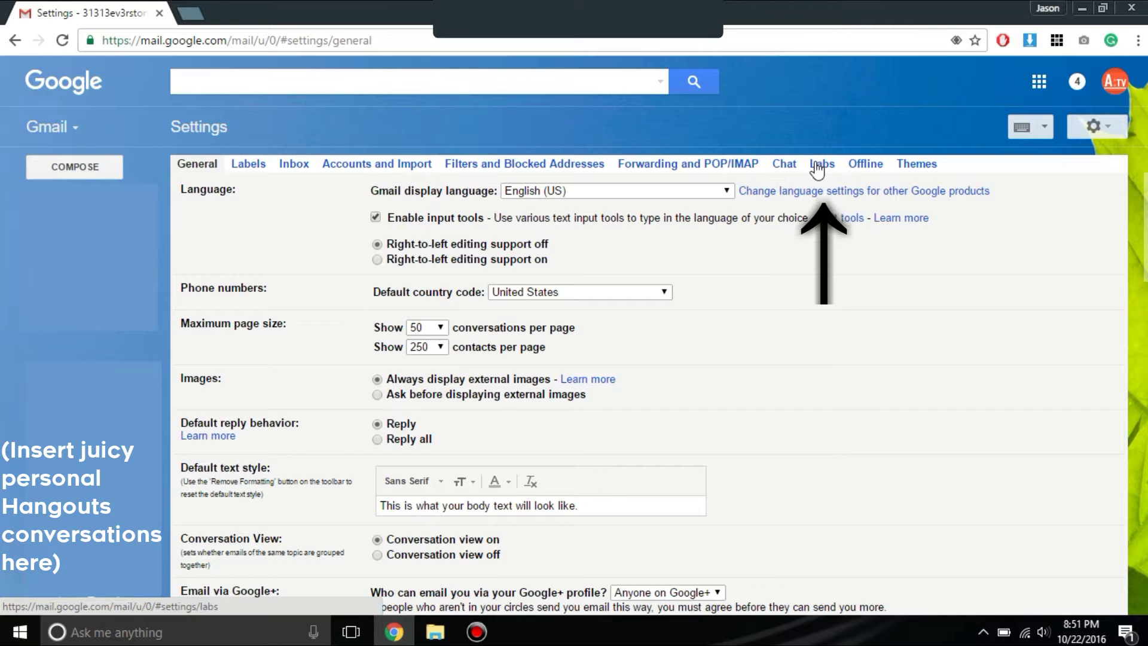
{"action": "left_click", "coordinate": [817, 166]}
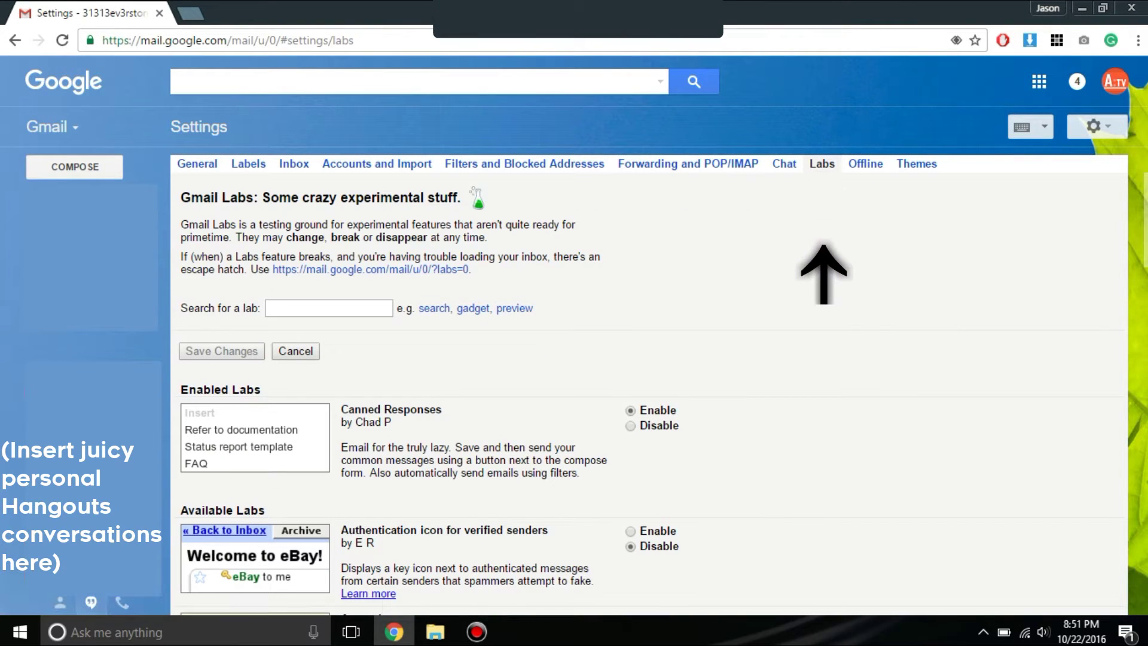
{"action": "scroll", "coordinate": [628, 395], "scroll_direction": "down", "scroll_amount": 1}
{"action": "scroll", "coordinate": [628, 395], "scroll_direction": "down", "scroll_amount": 2}
{"action": "scroll", "coordinate": [628, 396], "scroll_direction": "down", "scroll_amount": 2}
{"action": "scroll", "coordinate": [629, 394], "scroll_direction": "down", "scroll_amount": 1}
{"action": "scroll", "coordinate": [628, 395], "scroll_direction": "down", "scroll_amount": 1}
{"action": "scroll", "coordinate": [629, 395], "scroll_direction": "down", "scroll_amount": 1}
{"action": "scroll", "coordinate": [628, 395], "scroll_direction": "down", "scroll_amount": 1}
{"action": "scroll", "coordinate": [628, 394], "scroll_direction": "down", "scroll_amount": 2}
{"action": "scroll", "coordinate": [628, 395], "scroll_direction": "down", "scroll_amount": 1}
{"action": "scroll", "coordinate": [628, 394], "scroll_direction": "down", "scroll_amount": 1}
{"action": "scroll", "coordinate": [628, 395], "scroll_direction": "down", "scroll_amount": 2}
{"action": "scroll", "coordinate": [628, 395], "scroll_direction": "down", "scroll_amount": 4}
{"action": "scroll", "coordinate": [628, 394], "scroll_direction": "down", "scroll_amount": 1}
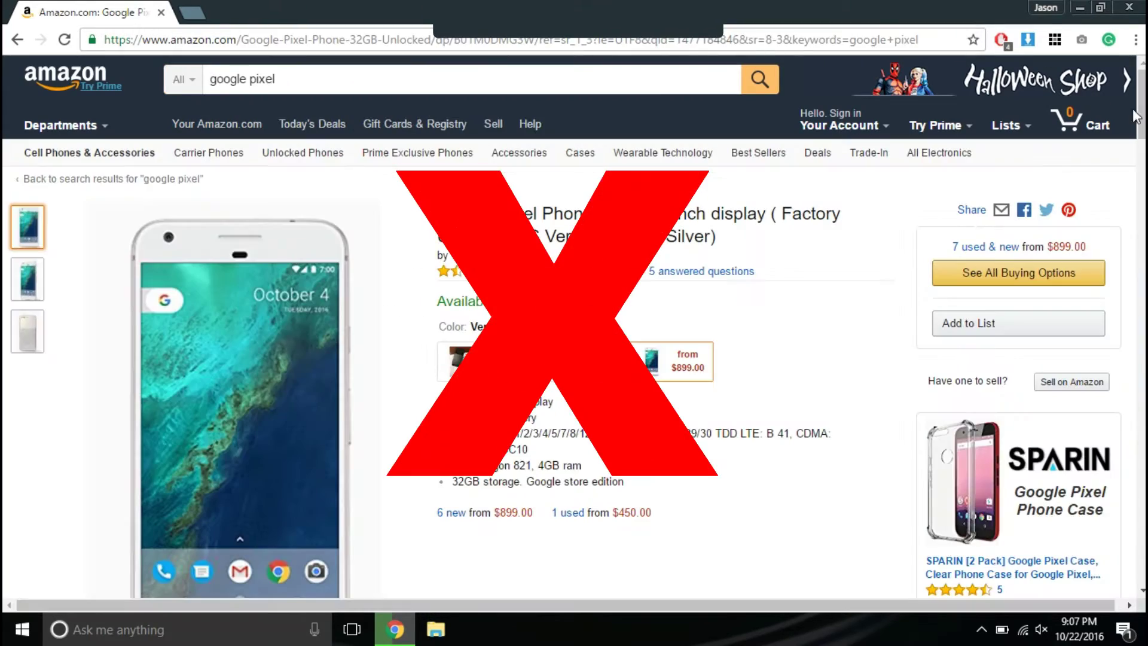
{"action": "scroll", "coordinate": [575, 359], "scroll_direction": "down", "scroll_amount": 5}
{"action": "scroll", "coordinate": [574, 359], "scroll_direction": "down", "scroll_amount": 3}
{"action": "scroll", "coordinate": [575, 359], "scroll_direction": "down", "scroll_amount": 3}
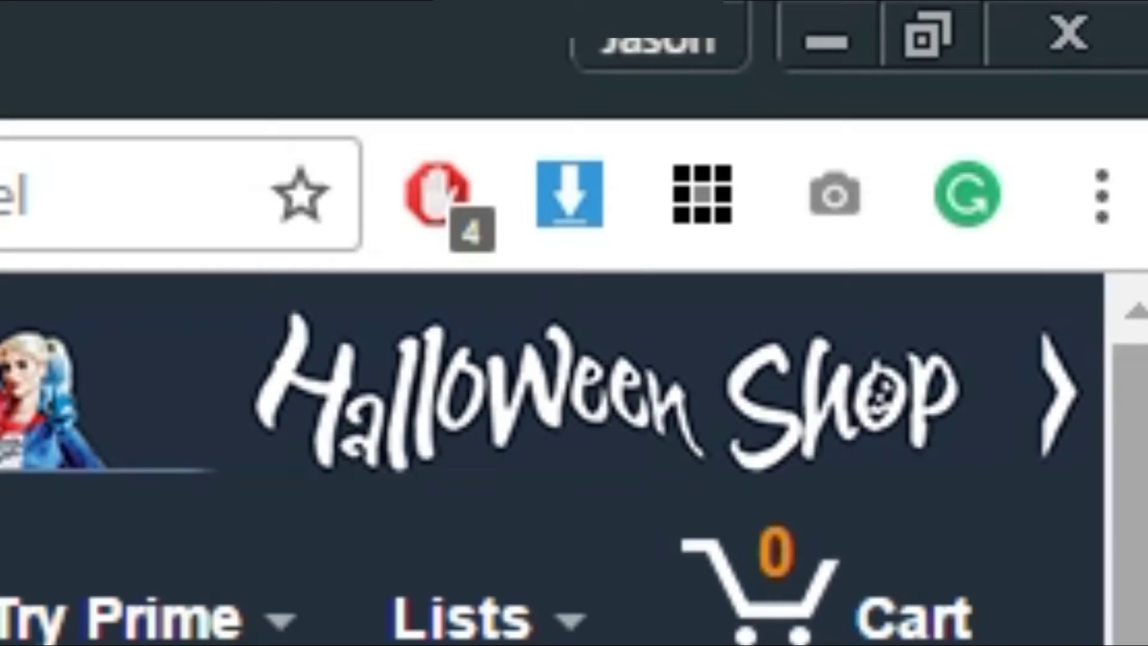
Open a new incognito window from Chrome's menu.
{"action": "left_click", "coordinate": [1135, 42]}
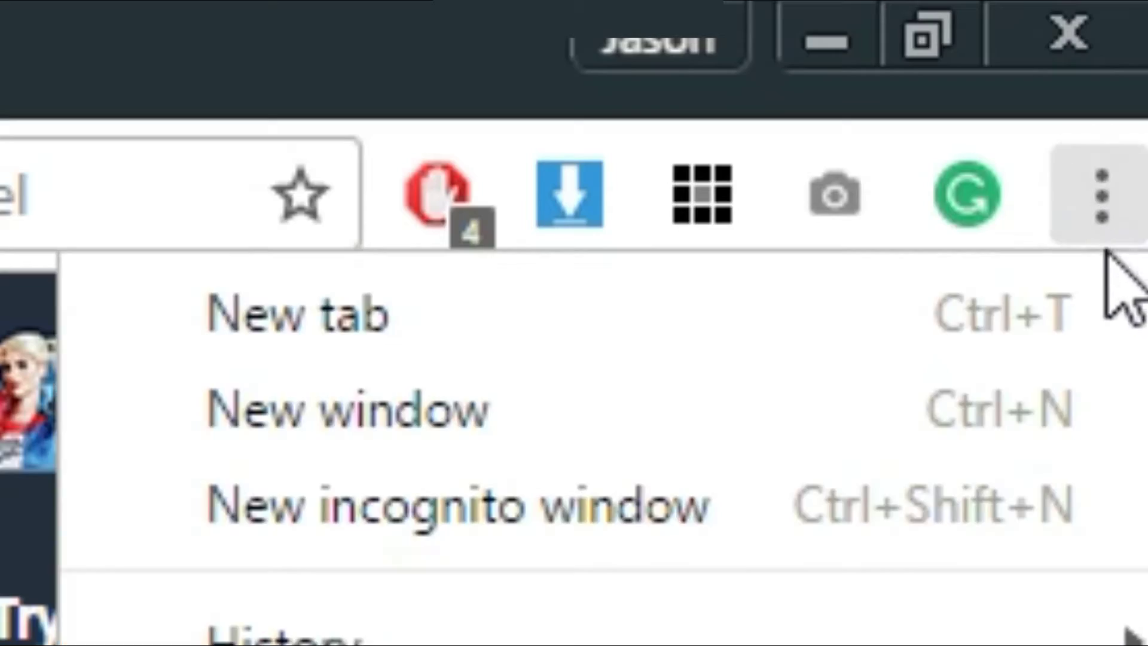
{"action": "left_click", "coordinate": [477, 538]}
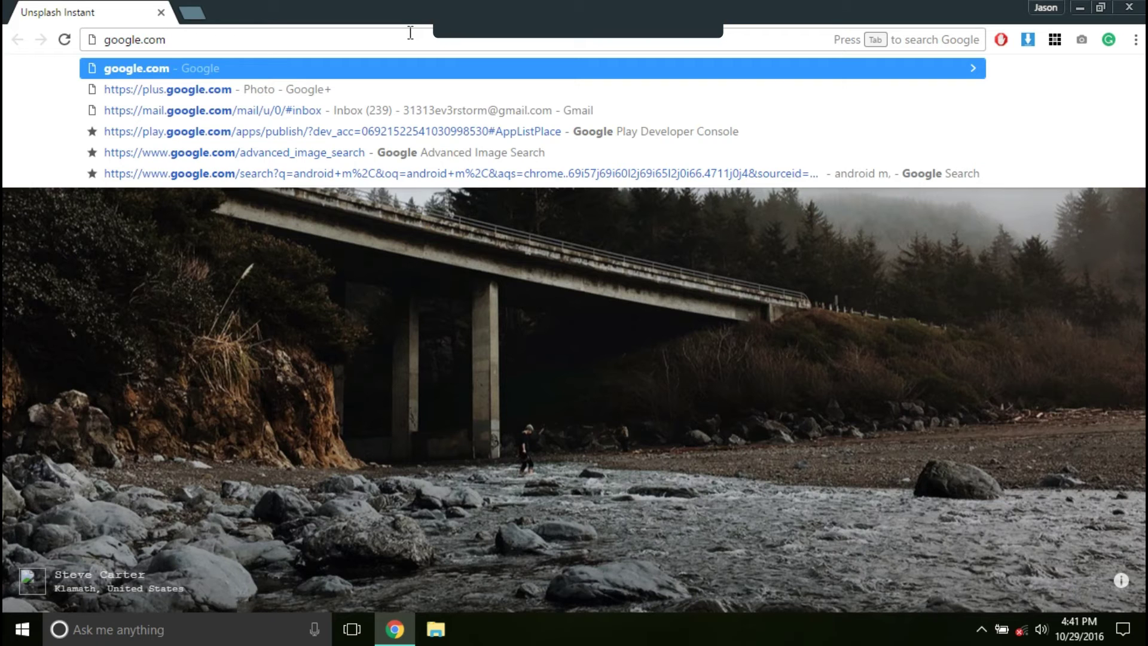
Load google.com from the address bar.
{"action": "key", "text": "Return"}
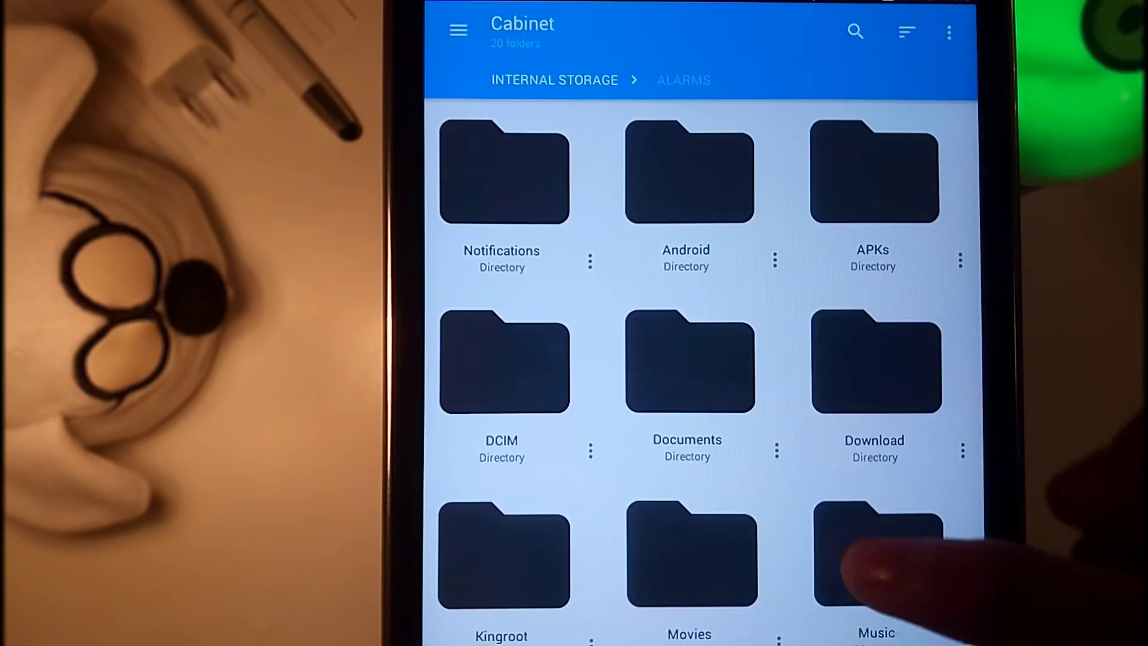
{"action": "scroll", "coordinate": [897, 413], "scroll_direction": "down", "scroll_amount": 5}
{"action": "scroll", "coordinate": [898, 359], "scroll_direction": "down", "scroll_amount": 2}
{"action": "scroll", "coordinate": [879, 503], "scroll_direction": "down", "scroll_amount": 4}
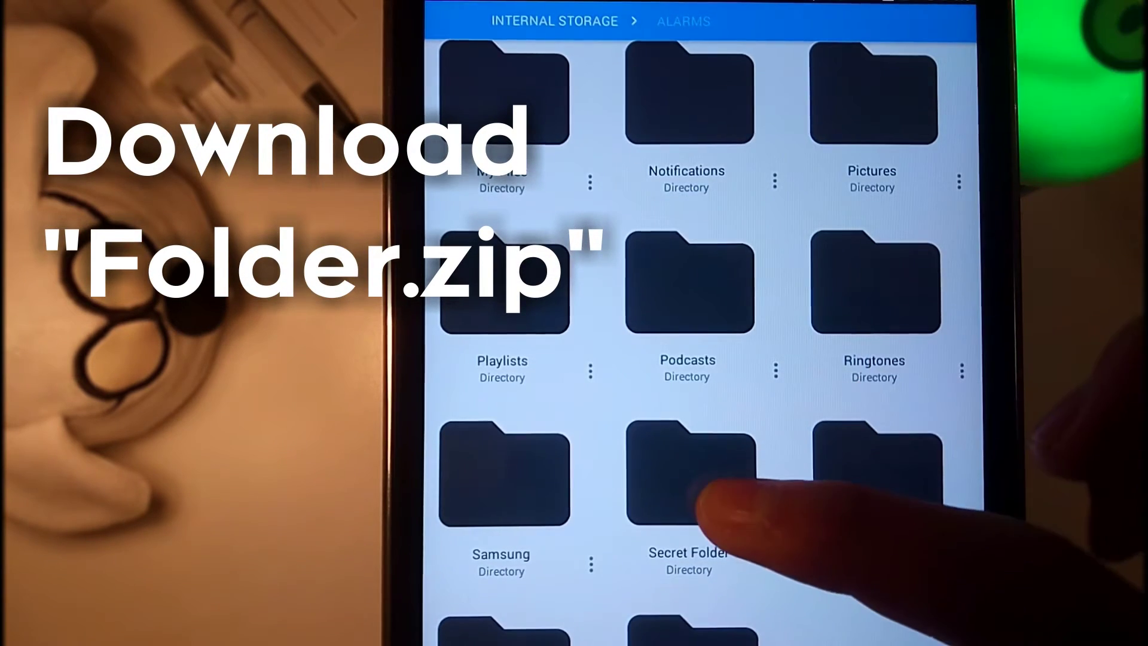
Open the Secret Folder directory in Cabinet's internal storage grid.
{"action": "left_click", "coordinate": [718, 484]}
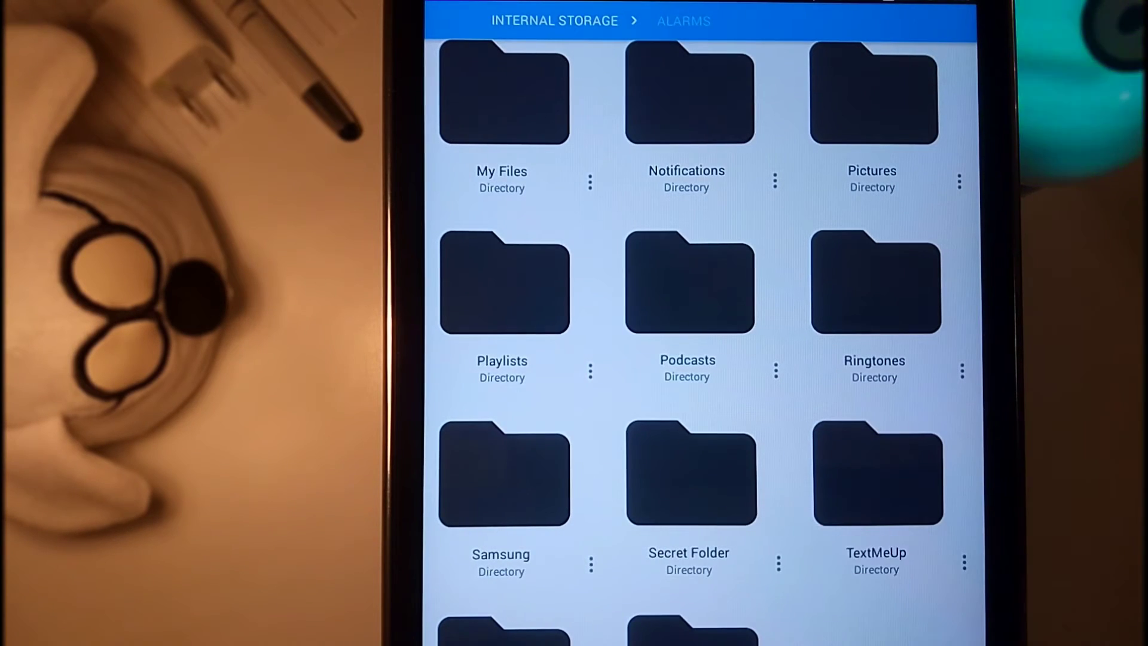
{"action": "left_click", "coordinate": [709, 467]}
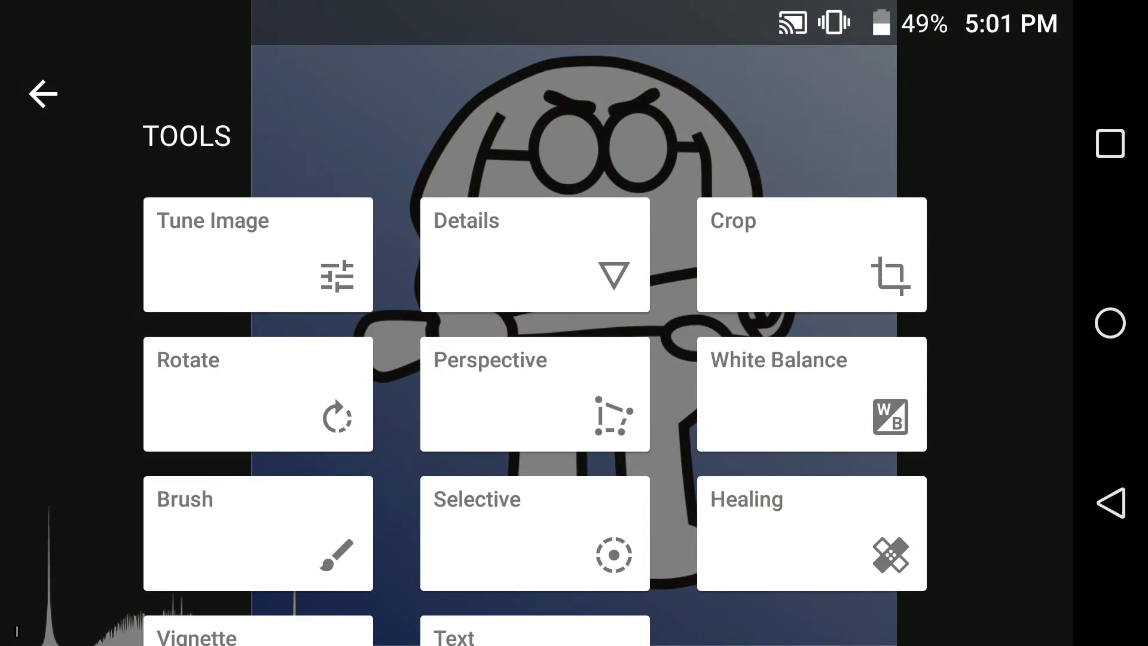
{"action": "scroll", "coordinate": [534, 359], "scroll_direction": "down", "scroll_amount": 5}
{"action": "scroll", "coordinate": [535, 359], "scroll_direction": "down", "scroll_amount": 2}
{"action": "scroll", "coordinate": [535, 359], "scroll_direction": "up", "scroll_amount": 2}
{"action": "scroll", "coordinate": [535, 358], "scroll_direction": "up", "scroll_amount": 2}
Open the Grunge tool on the cartoon dog photo and choose style 4.
{"action": "left_click", "coordinate": [809, 488]}
{"action": "left_click", "coordinate": [250, 468]}
{"action": "left_click", "coordinate": [351, 468]}
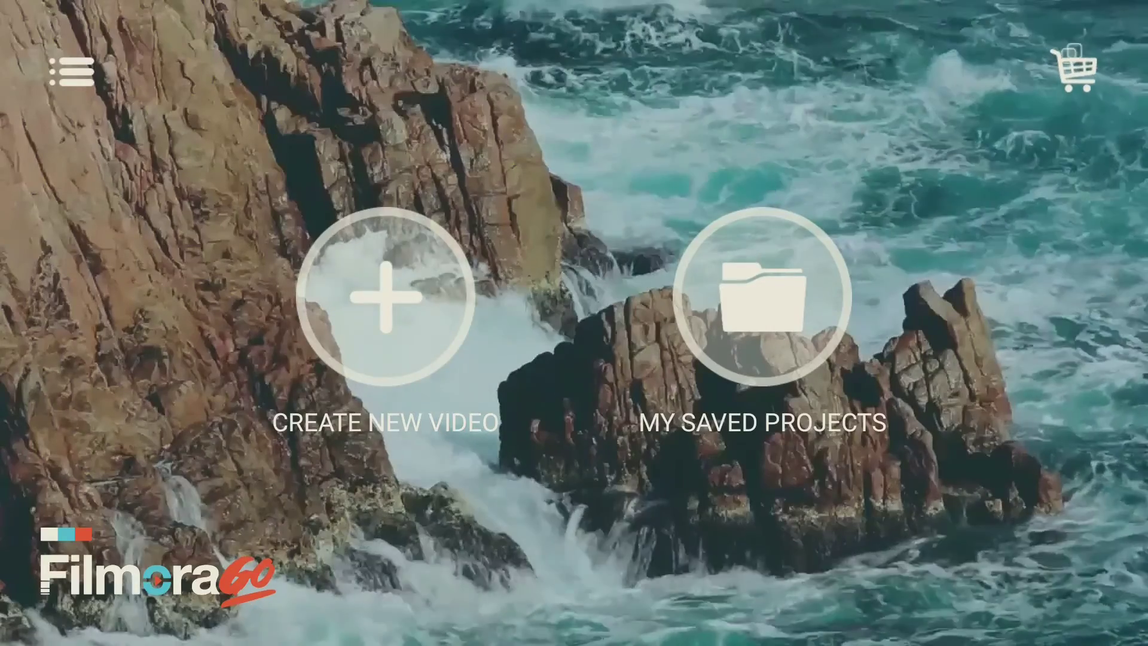
Create a new video and give the scarecrow clip the Laguna filter after previewing Gray.
{"action": "left_click", "coordinate": [385, 296]}
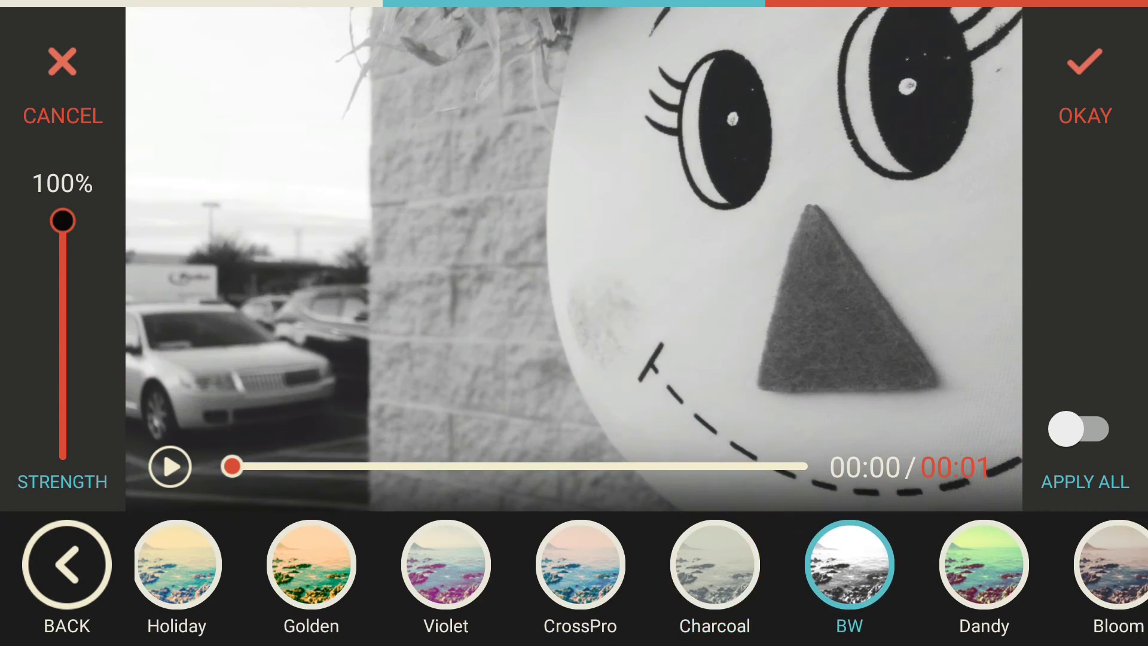
{"action": "left_click_drag", "start_coordinate": [807, 565], "coordinate": [269, 565]}
{"action": "left_click", "coordinate": [838, 565]}
{"action": "left_click", "coordinate": [968, 565]}
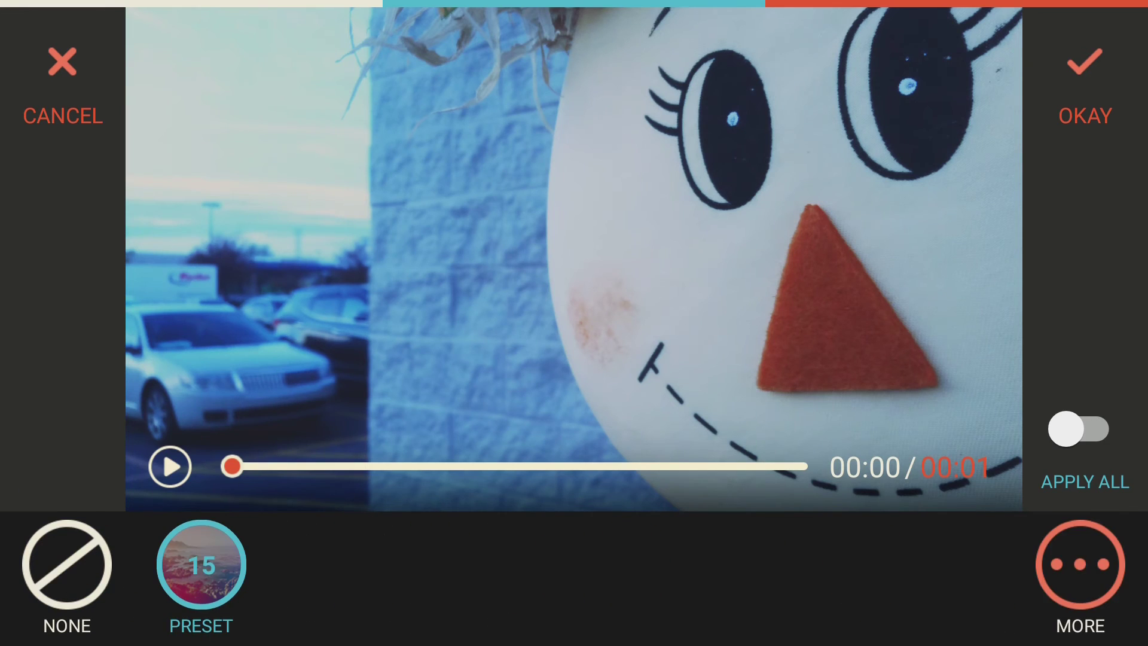